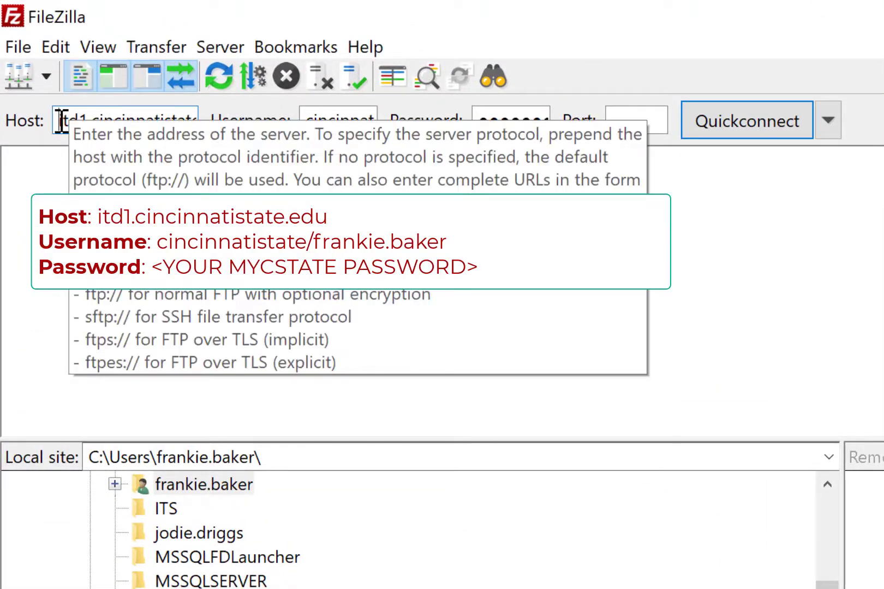
Step: Review the complete server address in the Host field
left_click_drag(62, 121, 188, 124)
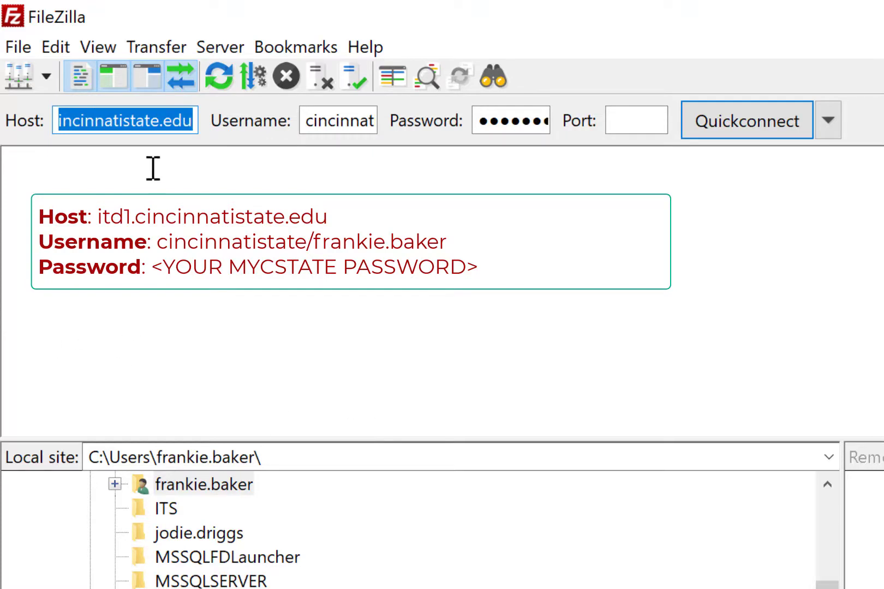
left_click(159, 120)
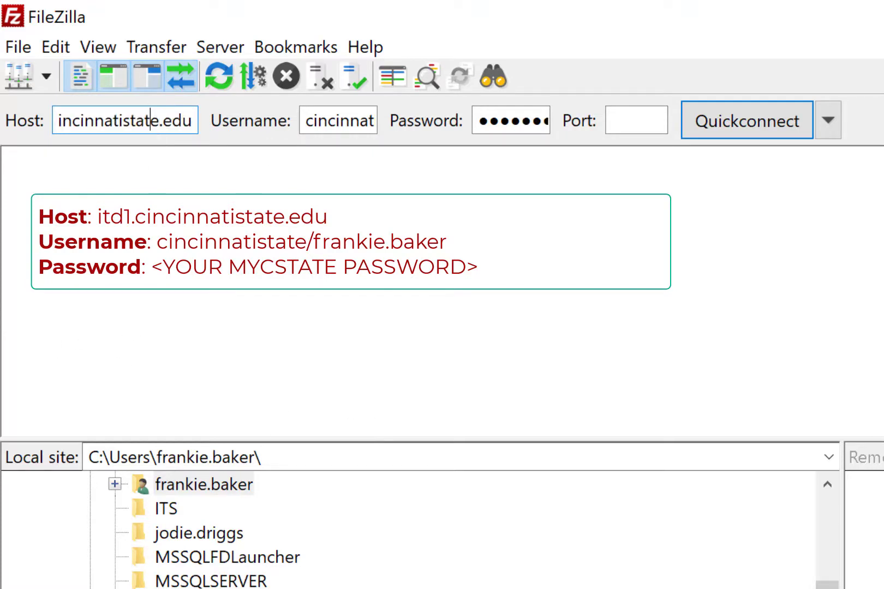
key("Left")
key("Left")
key("Left")
key("Left")
key("Left")
key("Left")
key("Left")
key("Left")
key("Left")
key("Left")
key("Left")
key("Left")
key("Left")
key("Left")
key("Left")
key("Left")
key("Left")
key("Left")
key("Left")
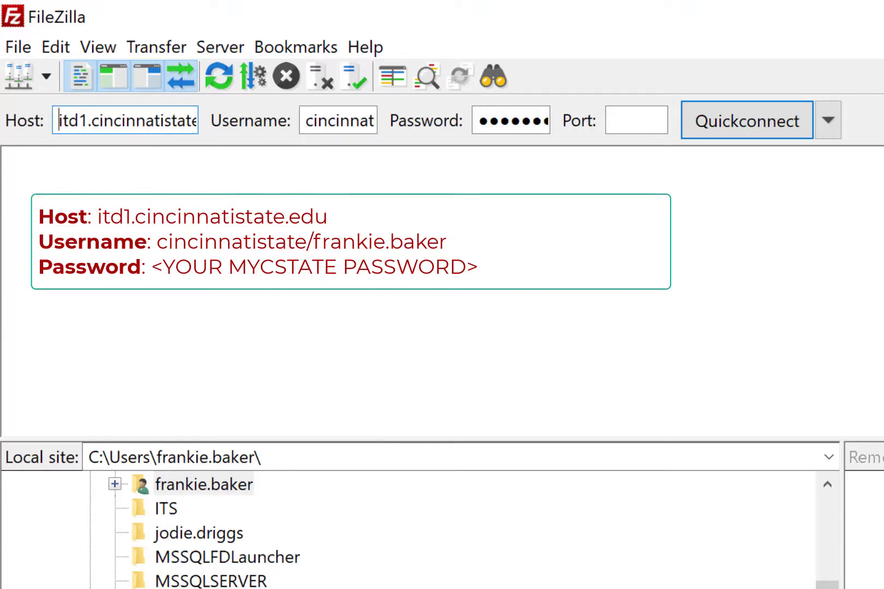
Step: Read through the whole username, checking the domain prefix, the forward slash and the account name
left_click(310, 118)
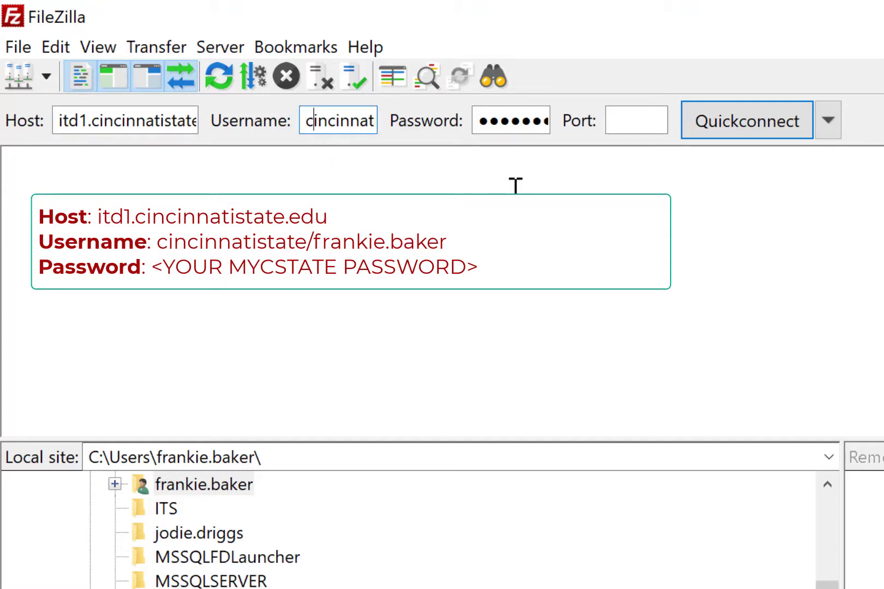
key("Right")
key("Right")
key("Right")
key("Right")
key("Right")
key("Right")
key("Right")
key("Right")
key("Right")
key("Right")
key("Right")
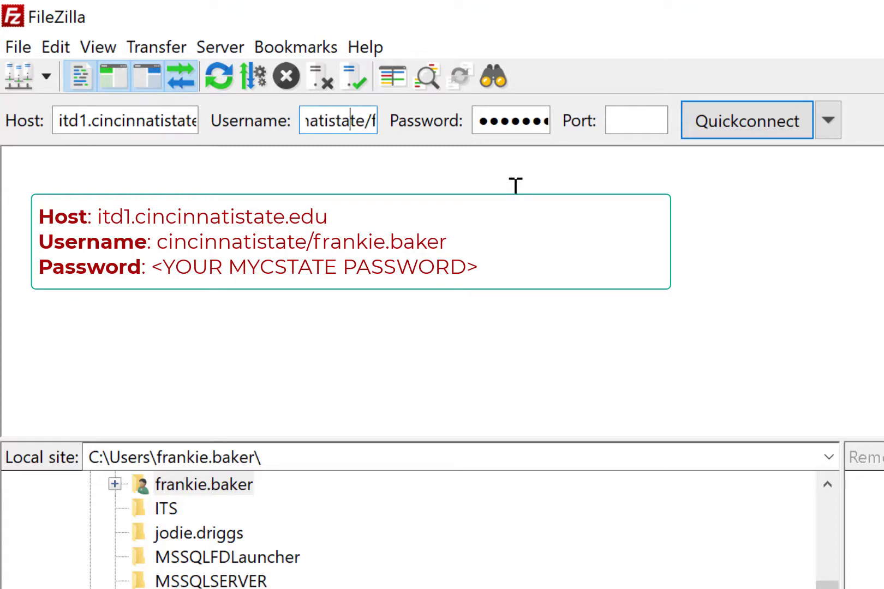
key("Right")
key("Right")
key("Right")
key("Right")
key("Right")
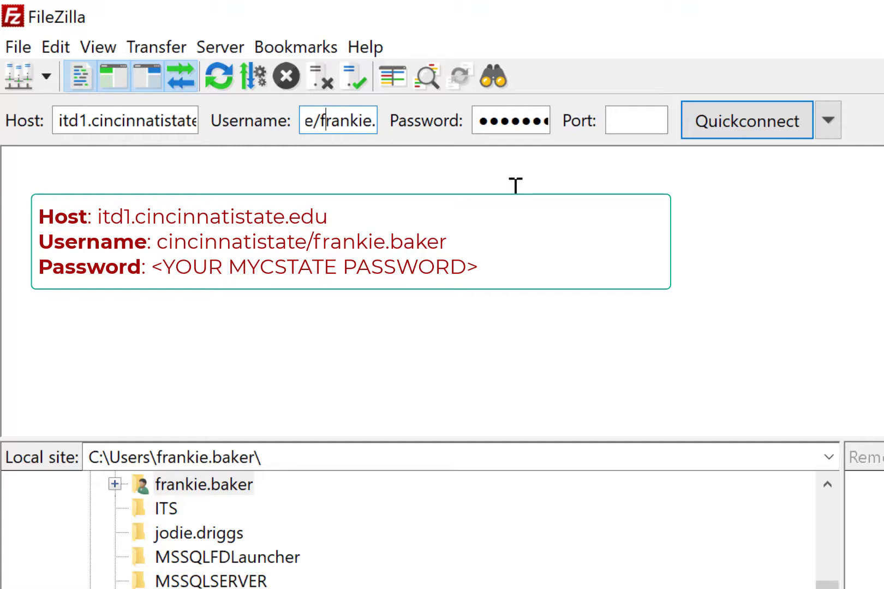
key("Right")
key("Right")
key("Right")
key("Right")
key("Right")
key("Right")
key("Right")
key("Right")
key("Right")
key("Right")
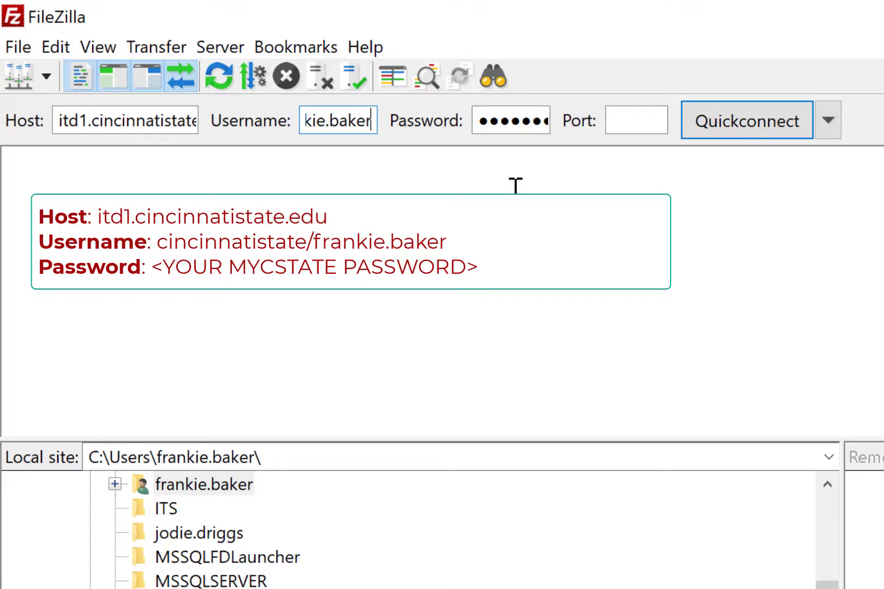
key("Left")
key("Left")
key("Left")
key("Left")
key("Left")
key("Left")
key("Left")
key("Left")
key("Left")
key("Left")
key("Left")
key("Left")
key("Left")
key("Left")
key("Left")
key("Left")
key("Left")
key("Left")
key("Left")
key("Left")
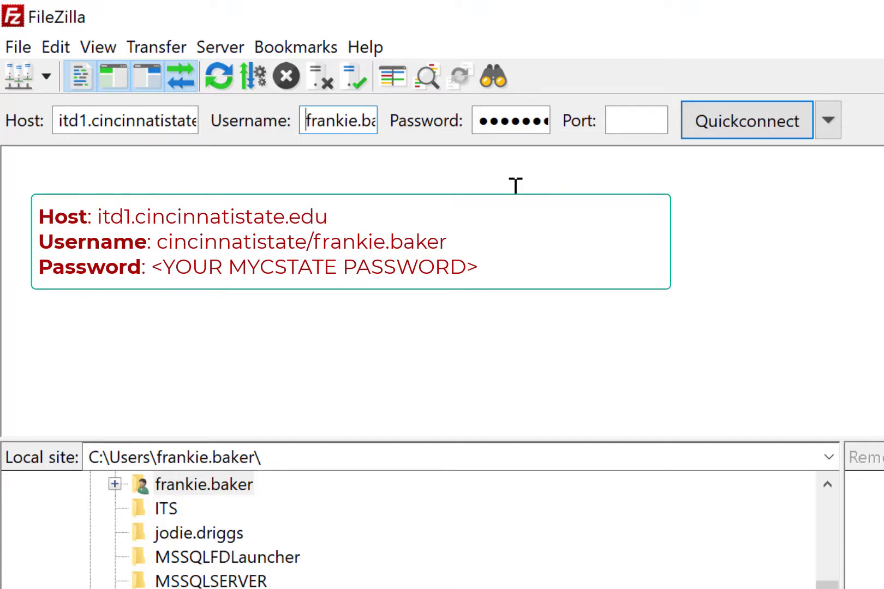
key("Right")
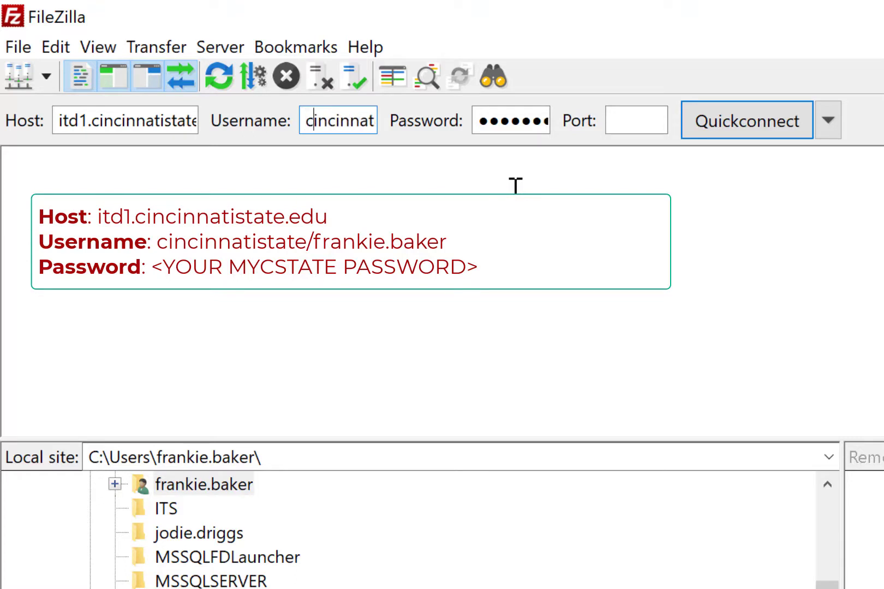
key("Right")
key("Right")
key("Right")
key("Right")
key("Right")
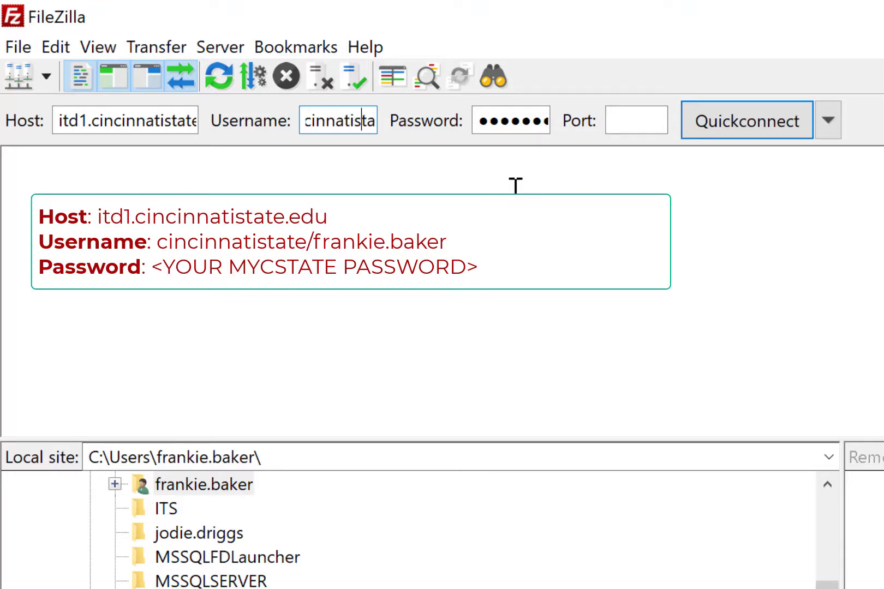
key("Right")
key("Right")
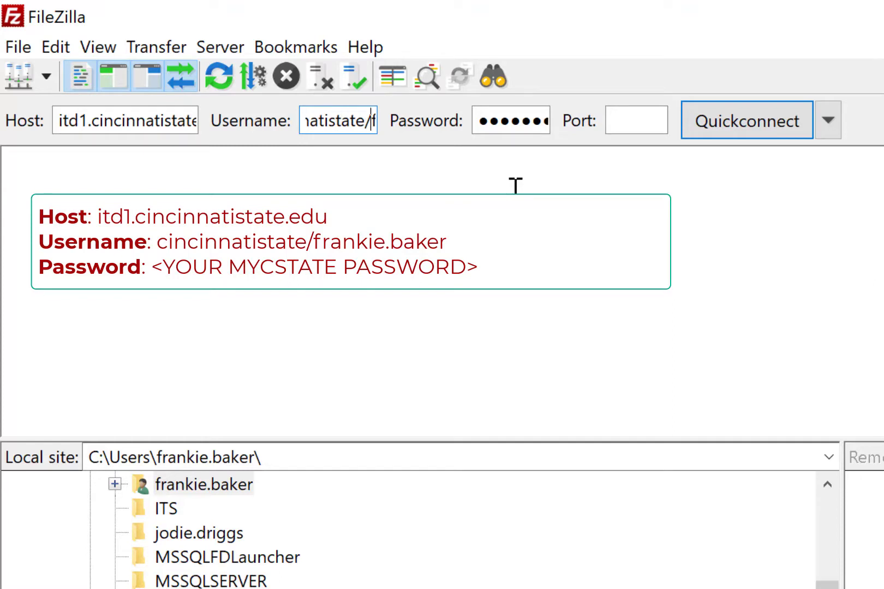
key("Right")
key("Right")
key("Right")
key("Right")
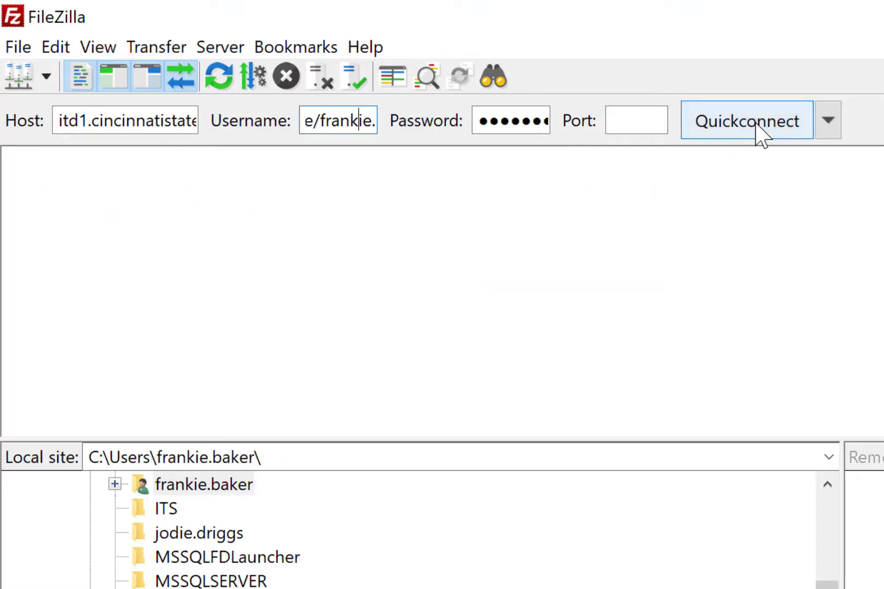
Step: Connect to the FTP server with the entered host and credentials, and check the login status in the message log
left_click(761, 137)
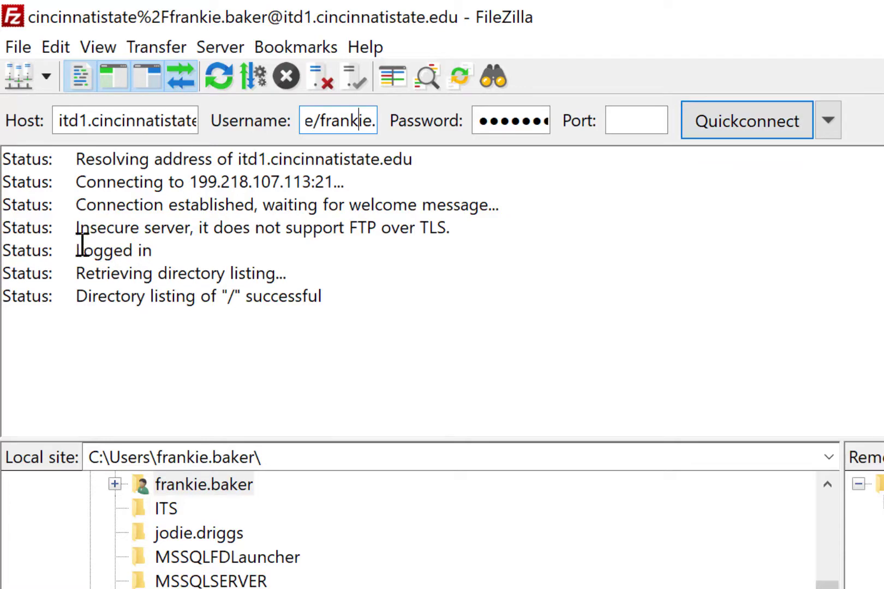
left_click_drag(75, 250, 182, 251)
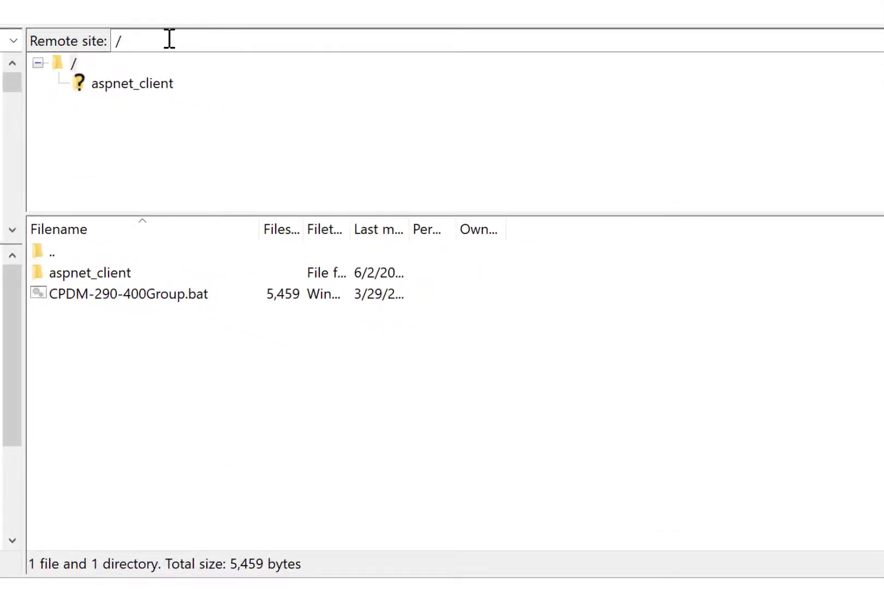
Step: Open the student's remote folder by entering the path wapp2- followed by the last name and first initial, and select that folder
left_click(169, 39)
left_click(216, 49)
type("wapp2")
type("-DoeJ")
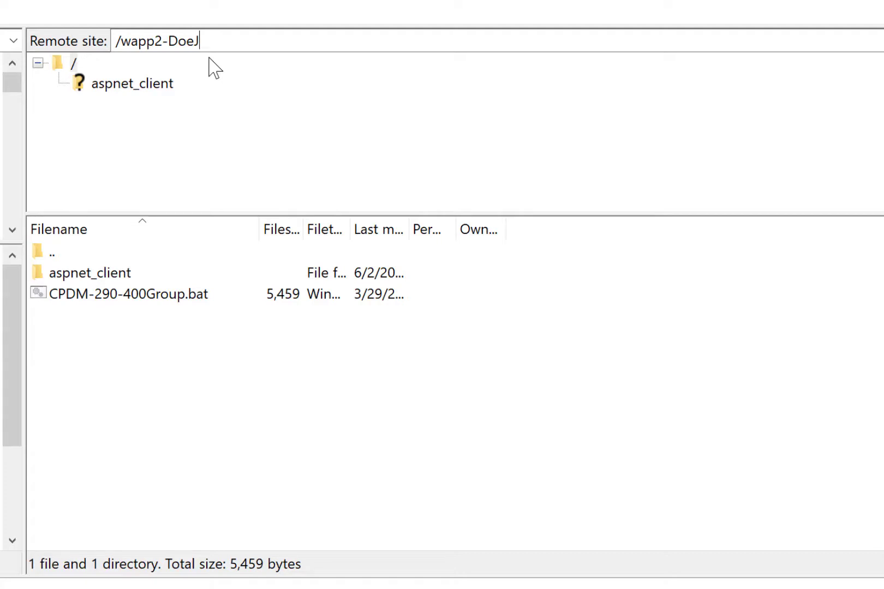
key("Return")
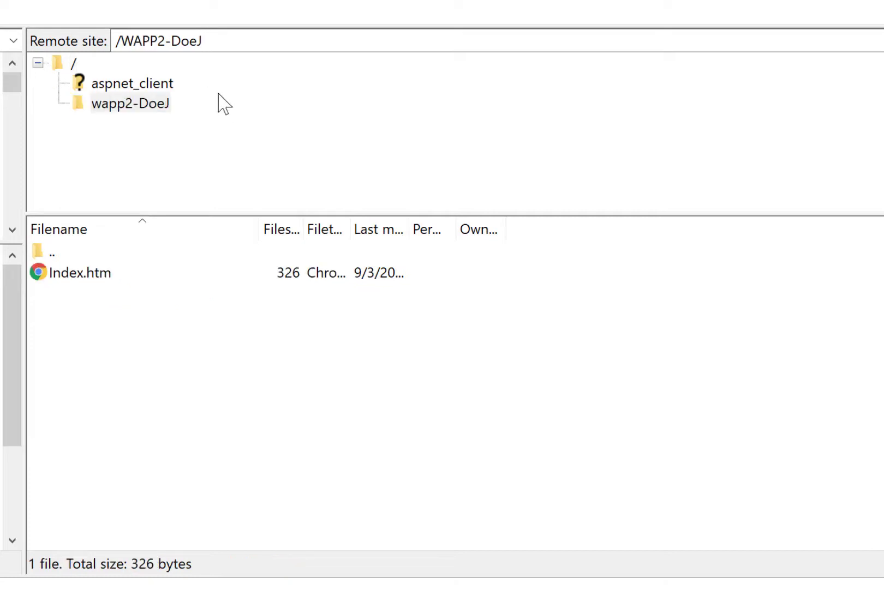
left_click(80, 105)
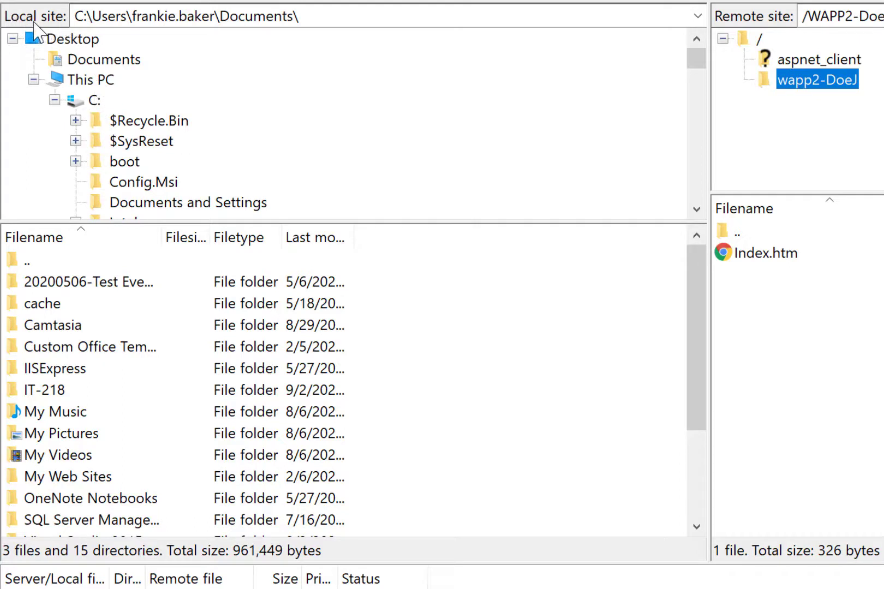
Step: Open the account holder's profile folder under C:\Users in the local directory tree
left_click(696, 210)
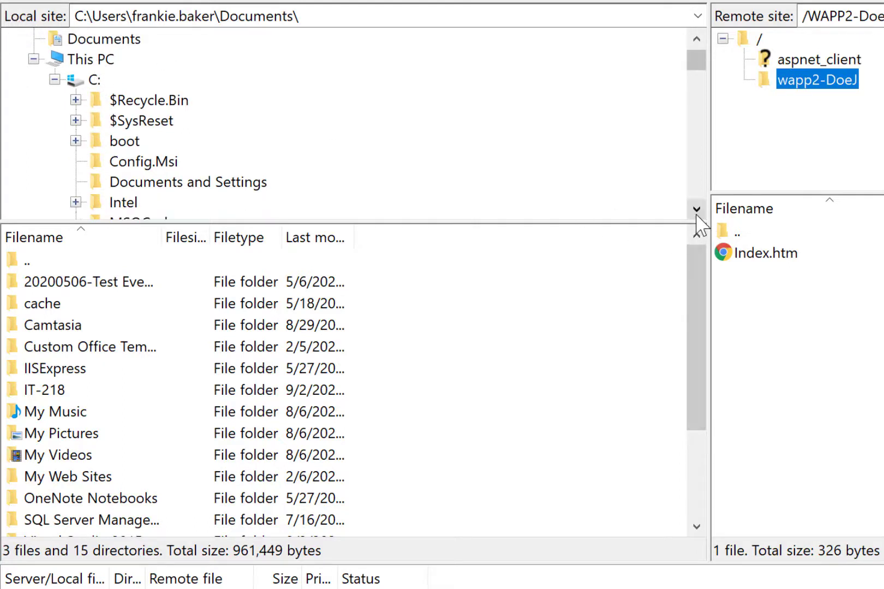
left_click(696, 210)
left_click(696, 210)
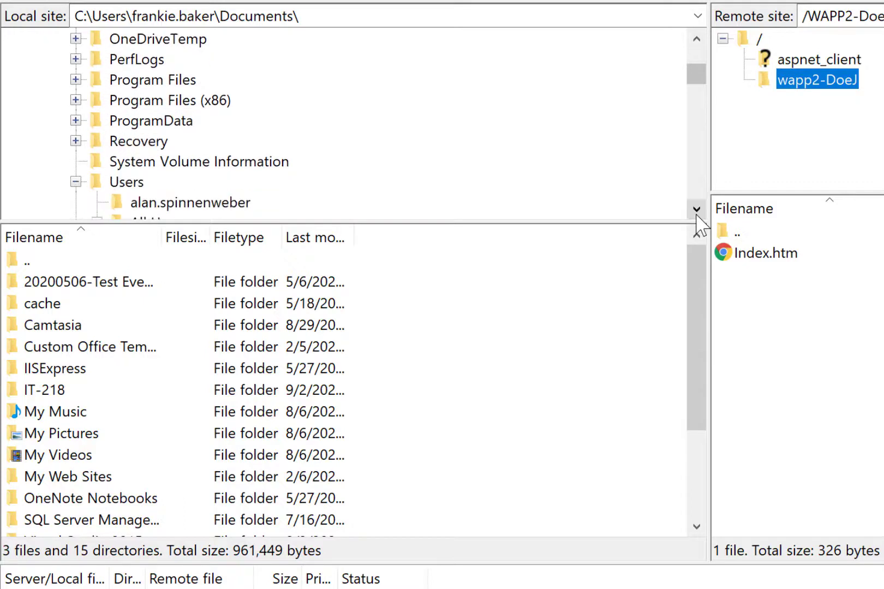
left_click(696, 210)
left_click(696, 211)
left_click(697, 211)
left_click(696, 211)
left_click(696, 210)
left_click(696, 210)
left_click(696, 210)
left_click(697, 210)
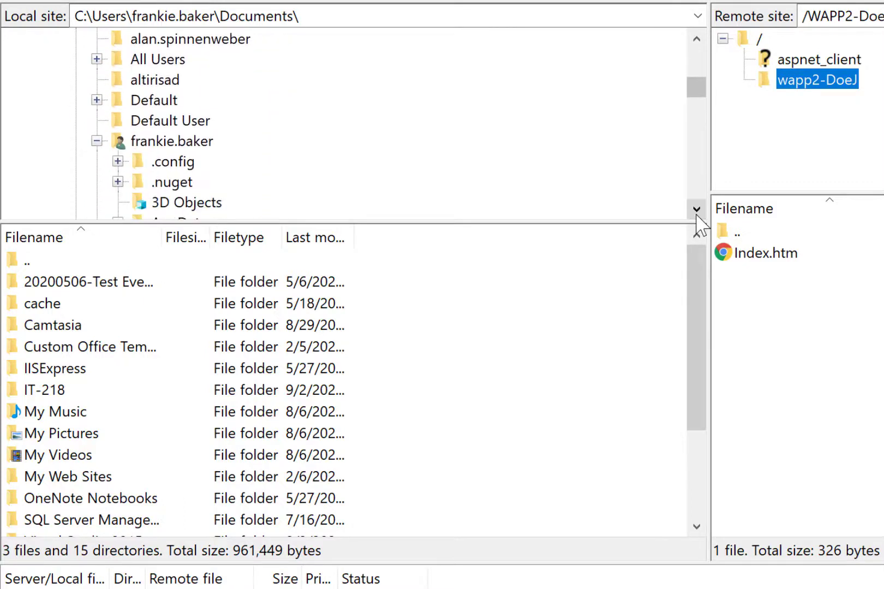
left_click(697, 210)
left_click(696, 210)
left_click(136, 101)
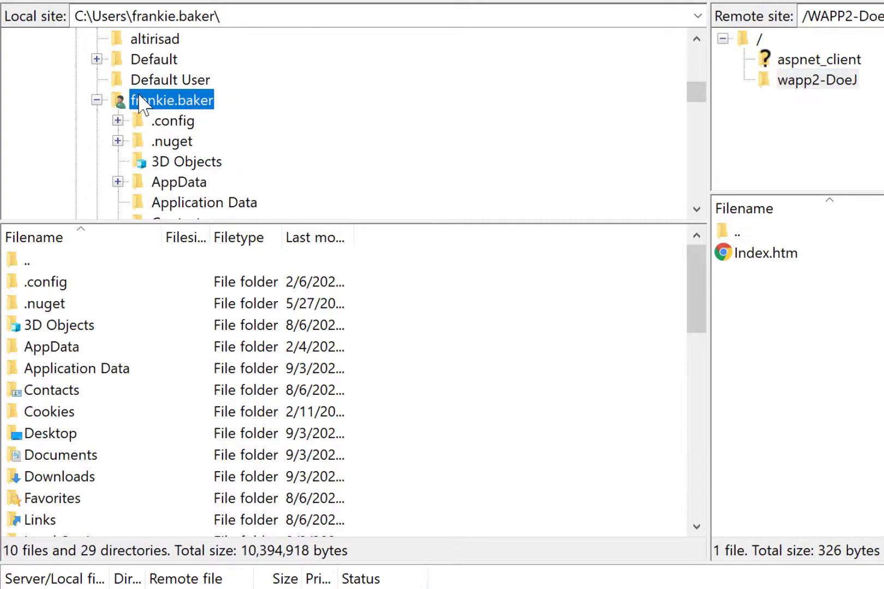
Step: Open the local folder Documents\IT-218\web2Blank within the user profile
scroll(139, 106, "down", 2)
left_click(178, 163)
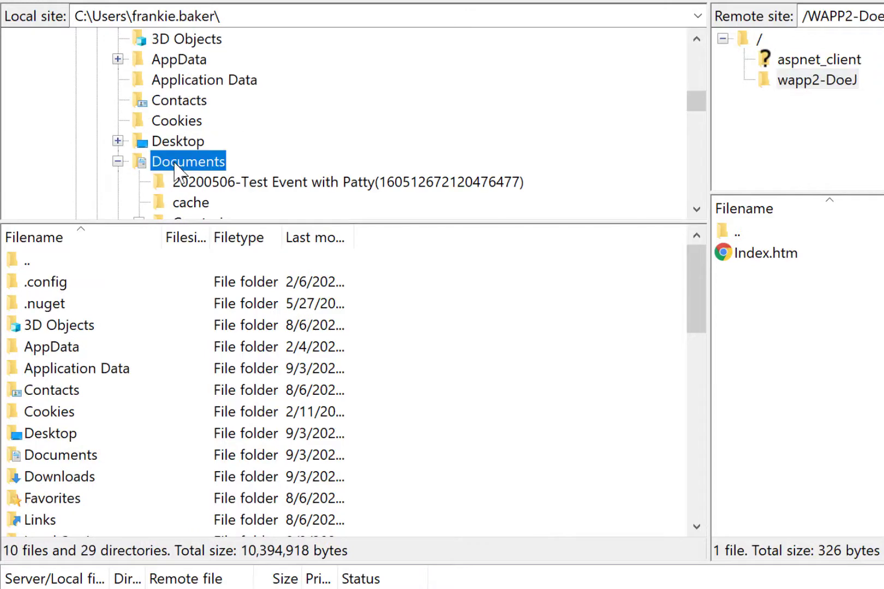
scroll(204, 174, "down", 2)
left_click(199, 164)
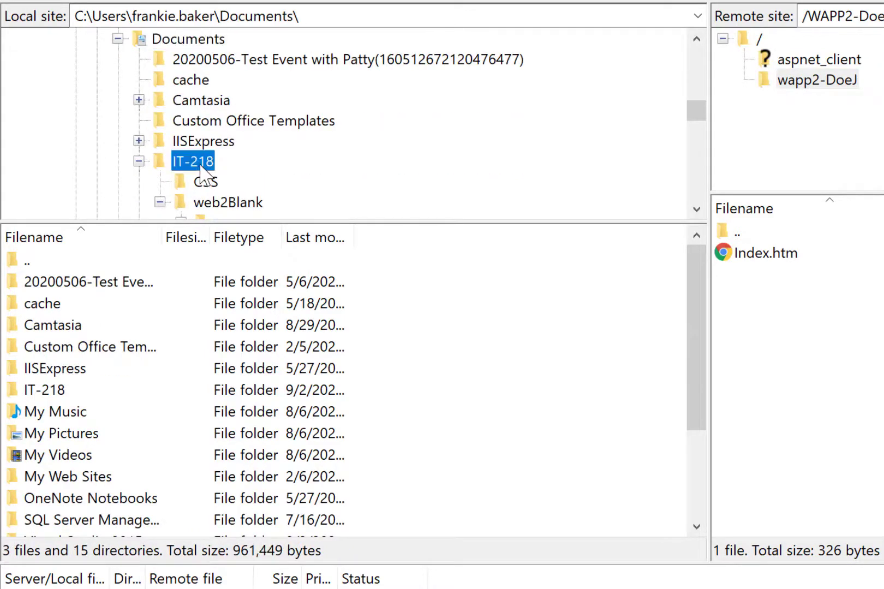
scroll(199, 163, "down", 1)
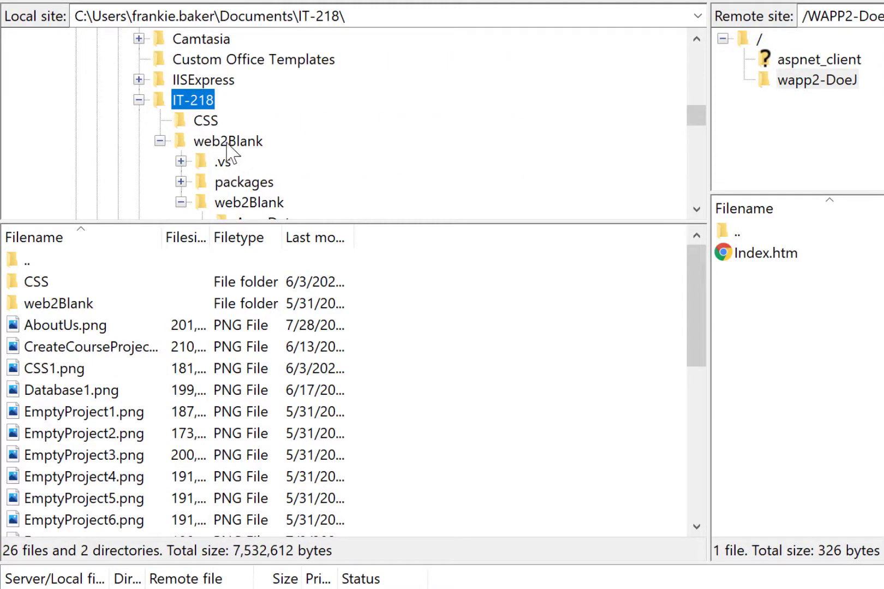
left_click(229, 143)
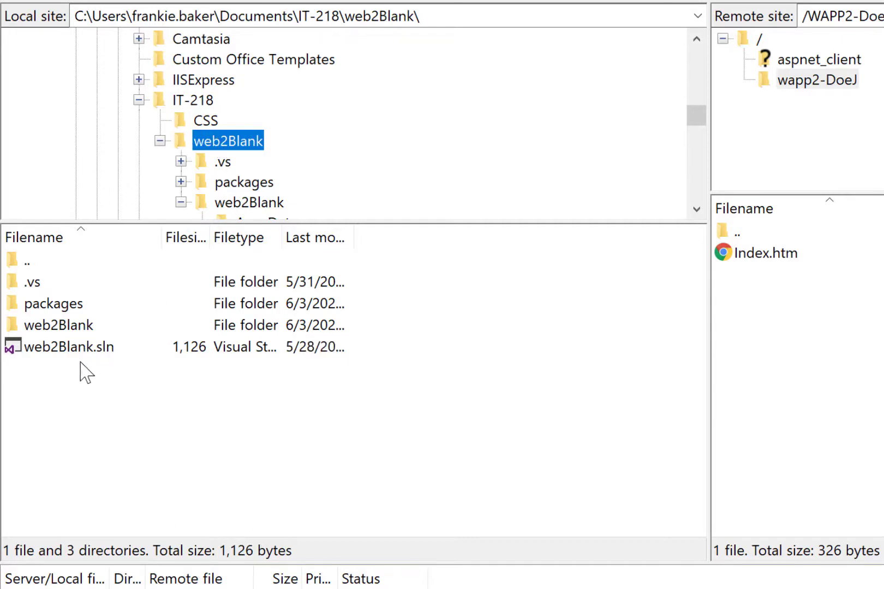
Step: Open the inner web2Blank project folder inside the local web2Blank solution folder
left_click_drag(92, 412, 10, 257)
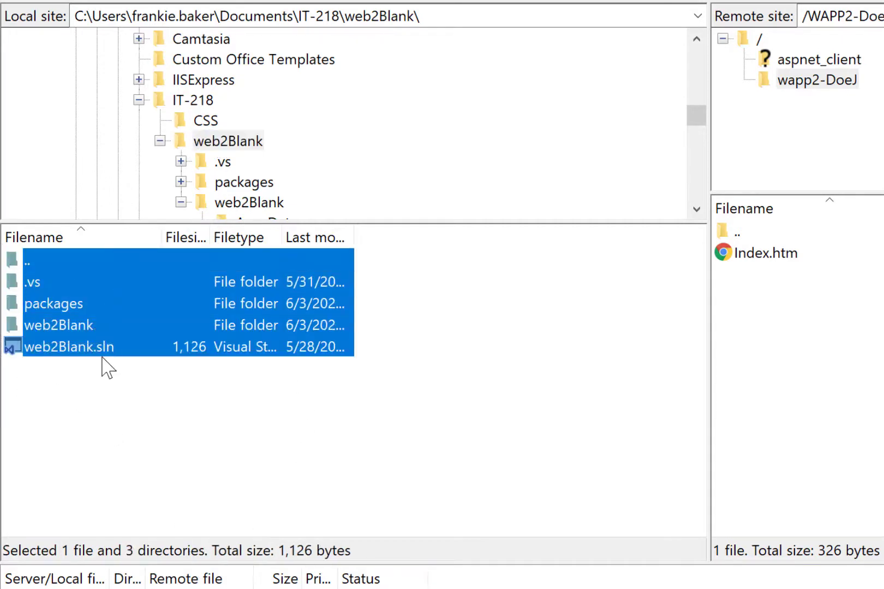
left_click(101, 392)
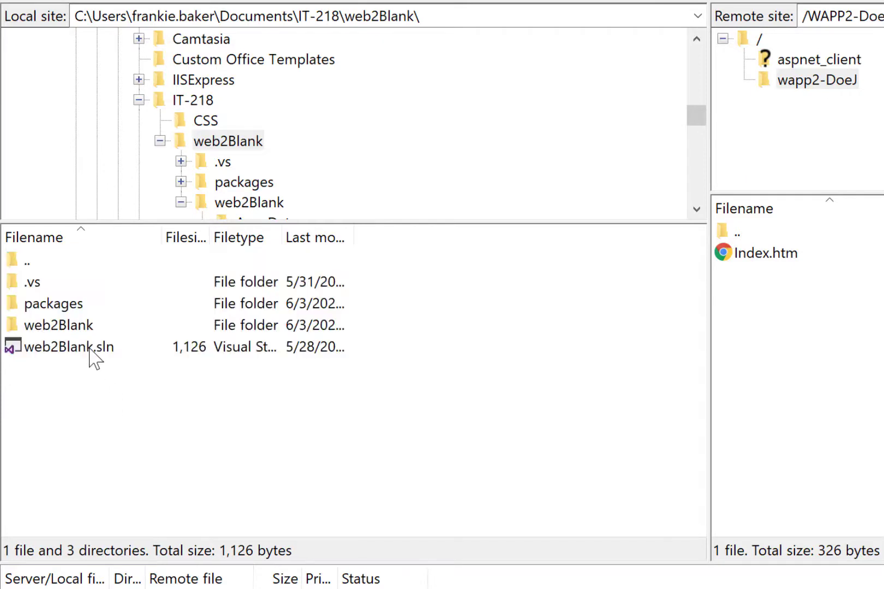
double_click(72, 323)
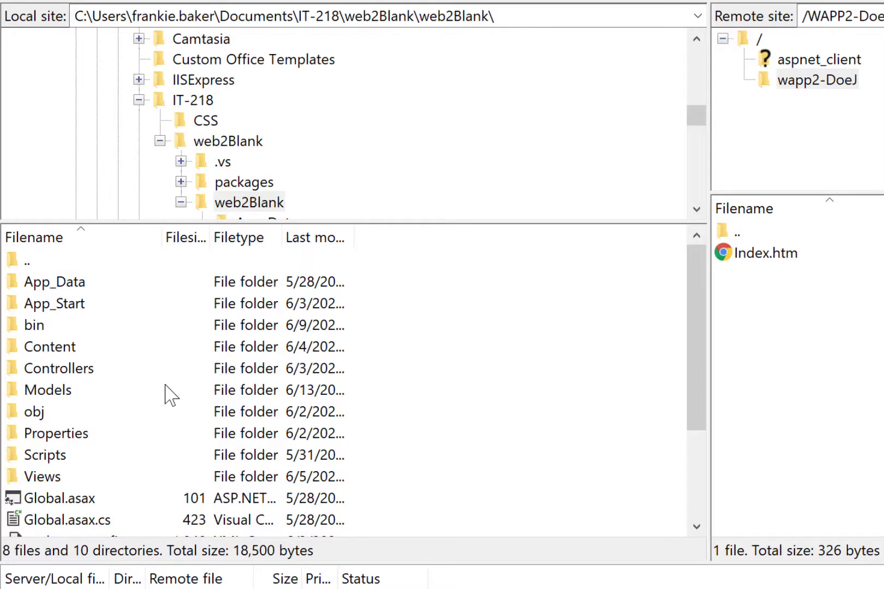
Step: Upload all folders and files of the inner web2Blank folder, from App_Data through the last web2Blank.csproj file, to the remote wapp2 folder
left_click(79, 284)
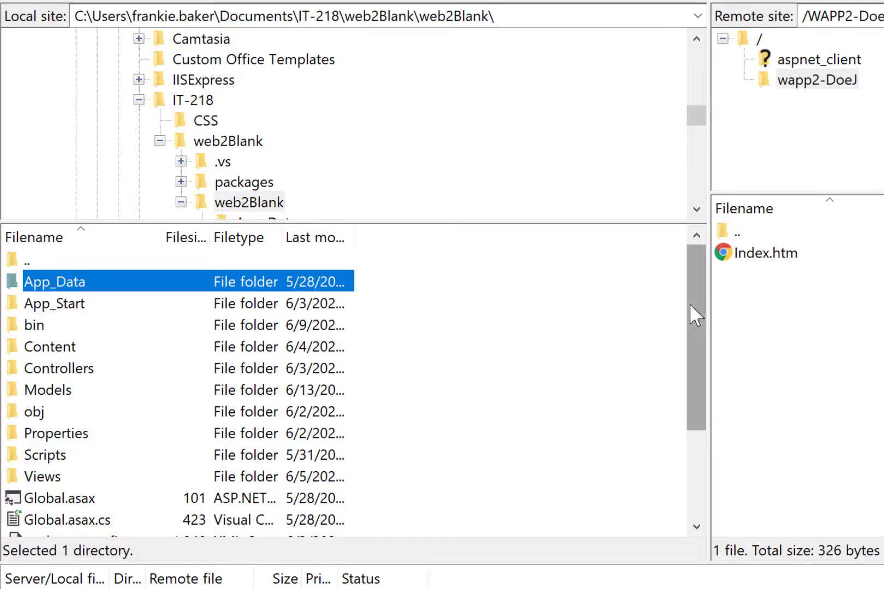
left_click_drag(692, 304, 696, 459)
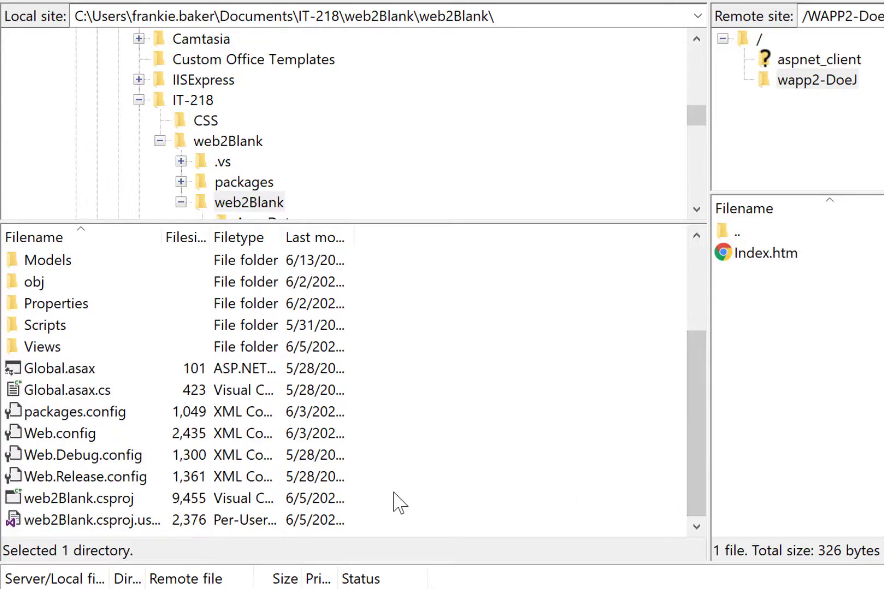
left_click(139, 521, "shift")
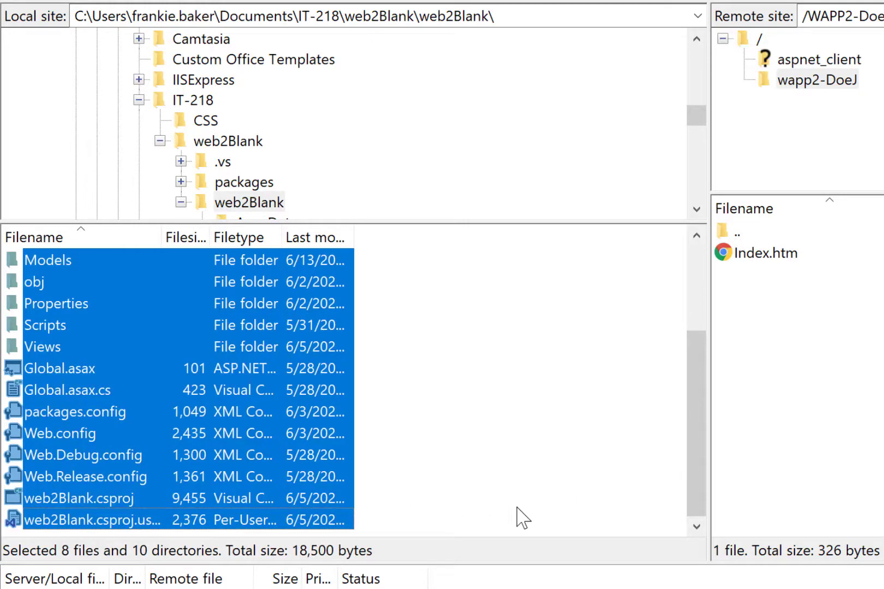
scroll(510, 488, "up", 2)
scroll(510, 491, "down", 3)
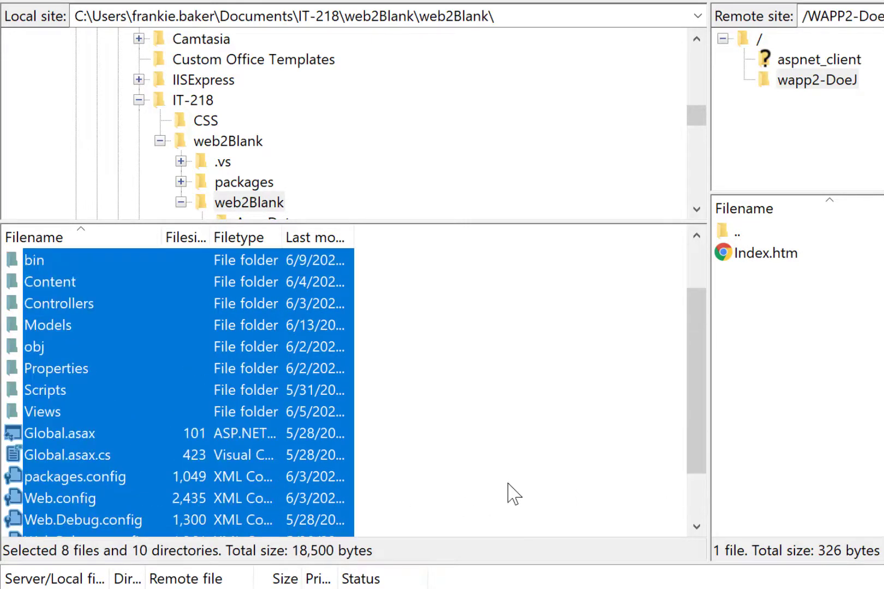
scroll(493, 543, "up", 3)
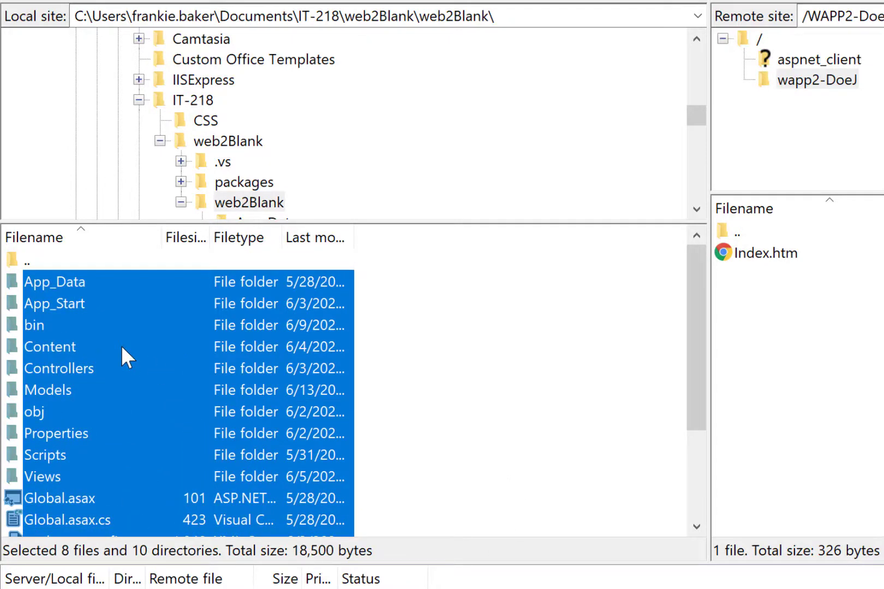
left_click_drag(121, 345, 826, 383)
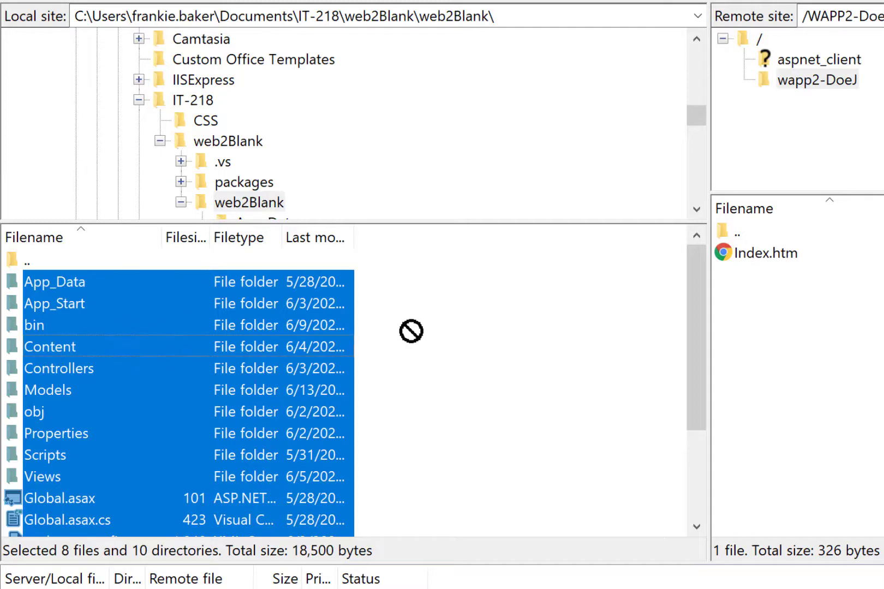
left_click_drag(260, 332, 227, 329)
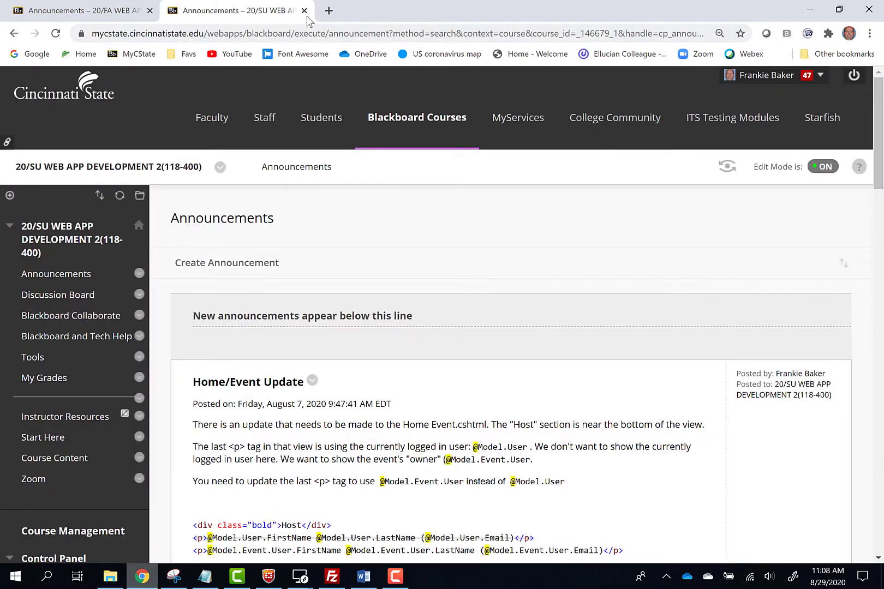
Step: Switch to Chrome and open the student's wapp2 site on itd1.cincinnatistate.edu over http in a new tab
left_click(329, 11)
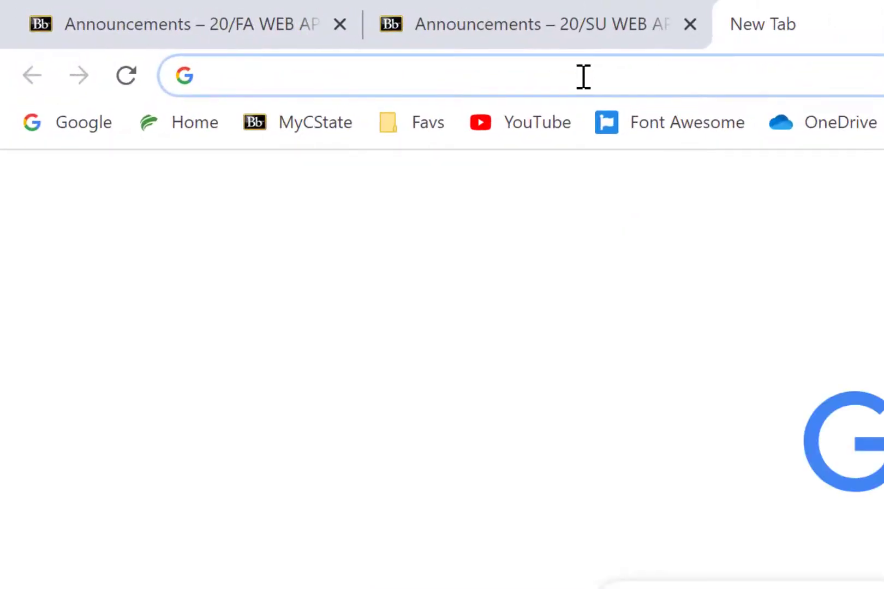
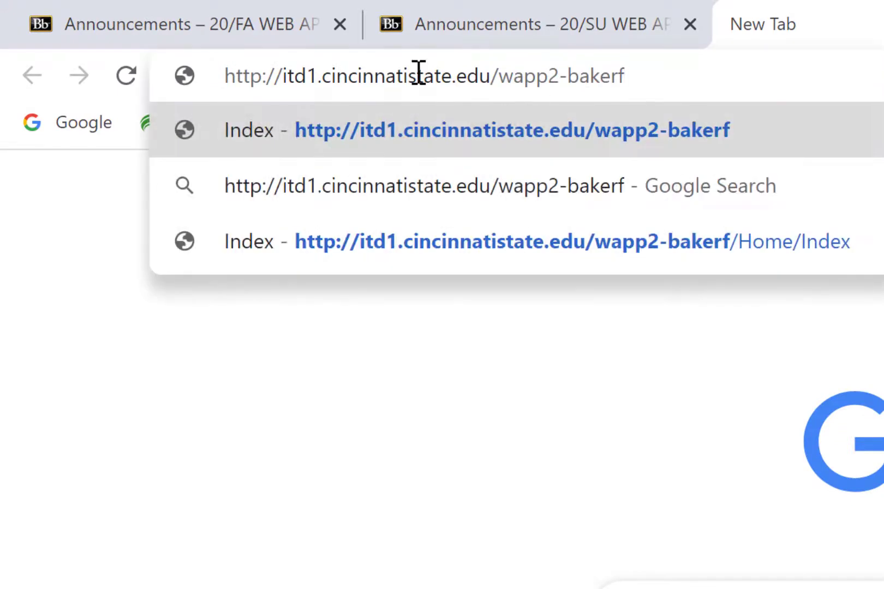
left_click_drag(235, 72, 264, 72)
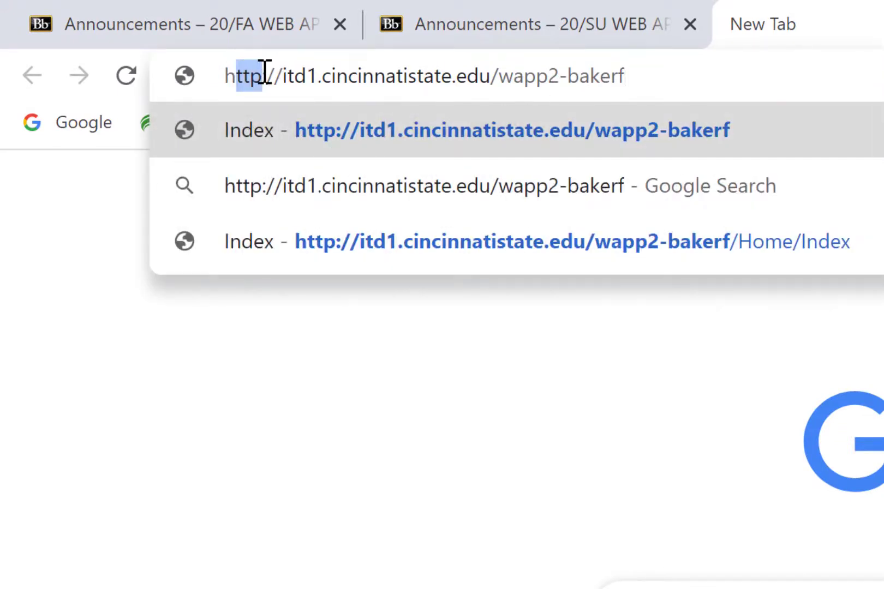
left_click(277, 84)
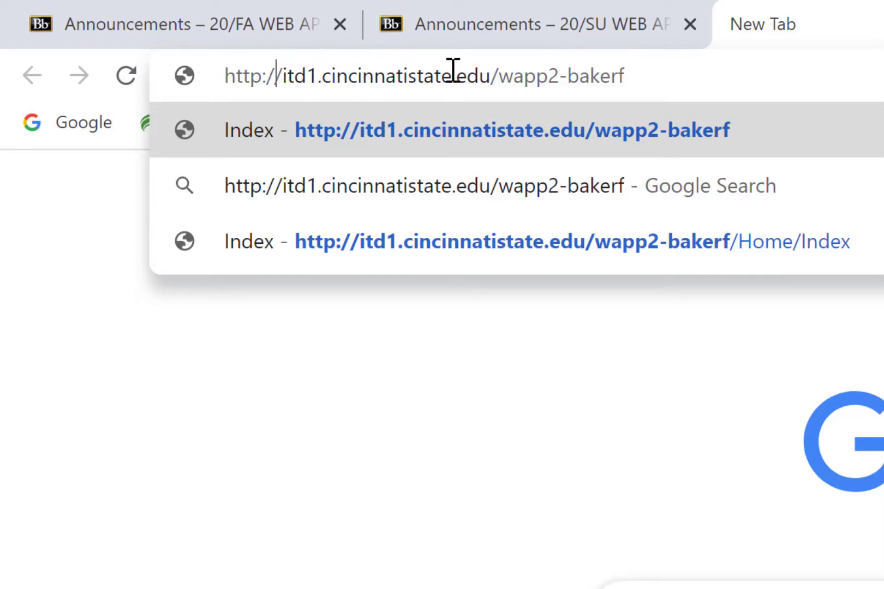
left_click_drag(490, 78, 227, 66)
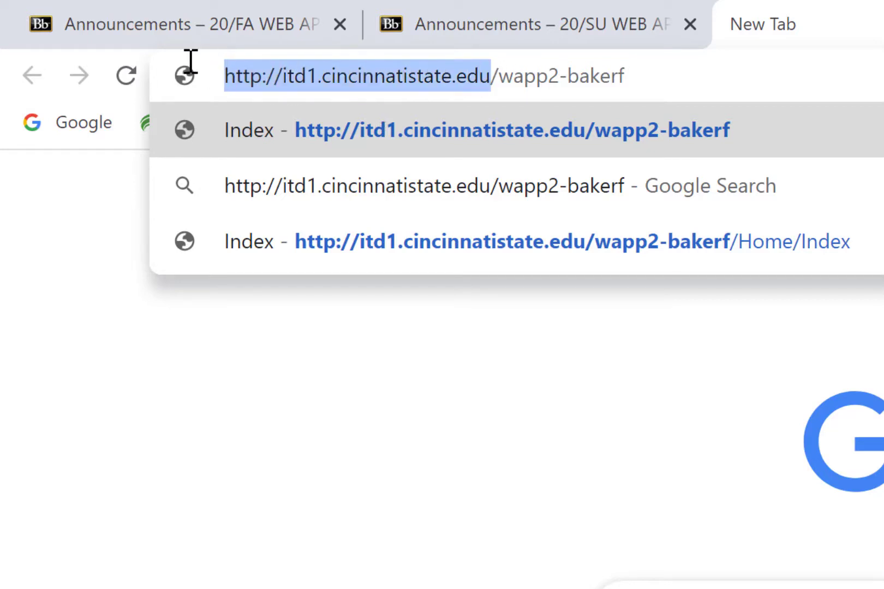
left_click_drag(500, 76, 653, 78)
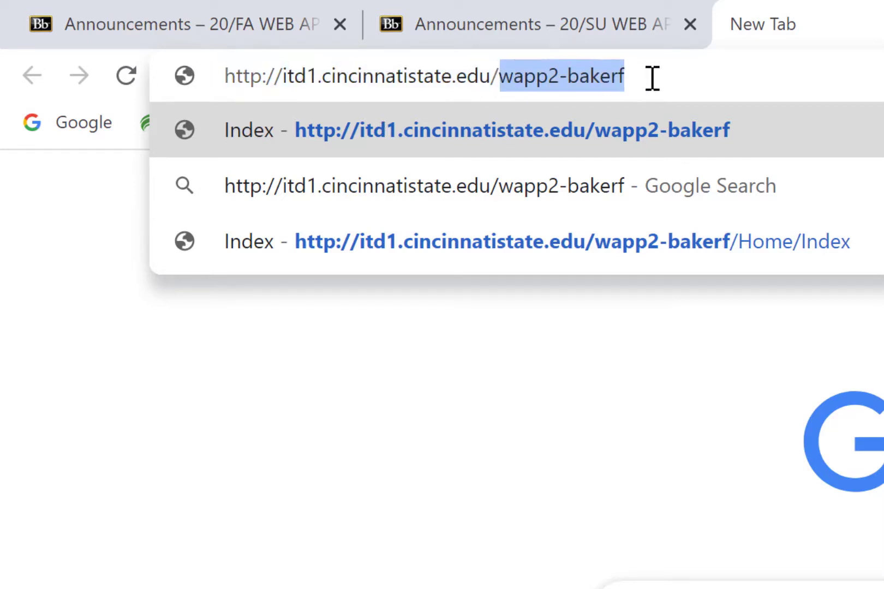
left_click(652, 78)
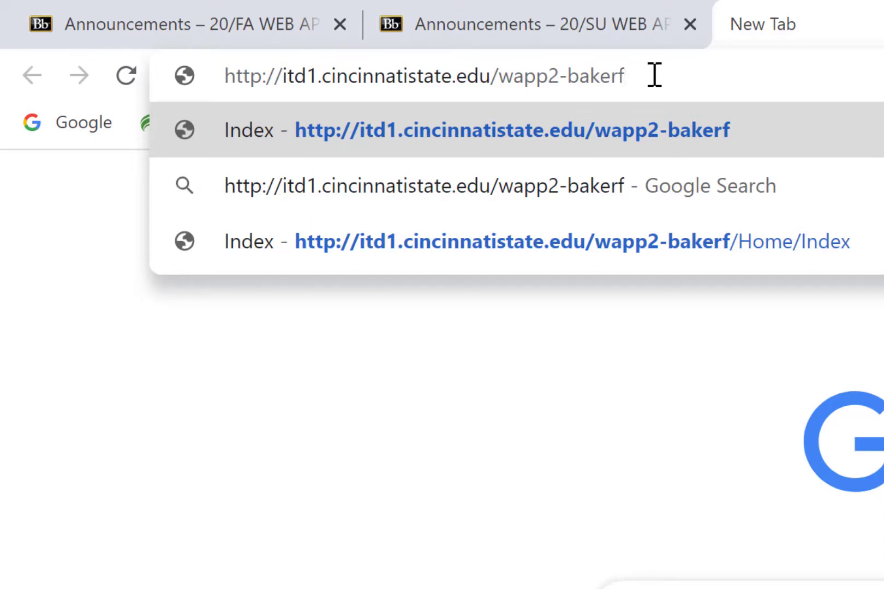
key("Return")
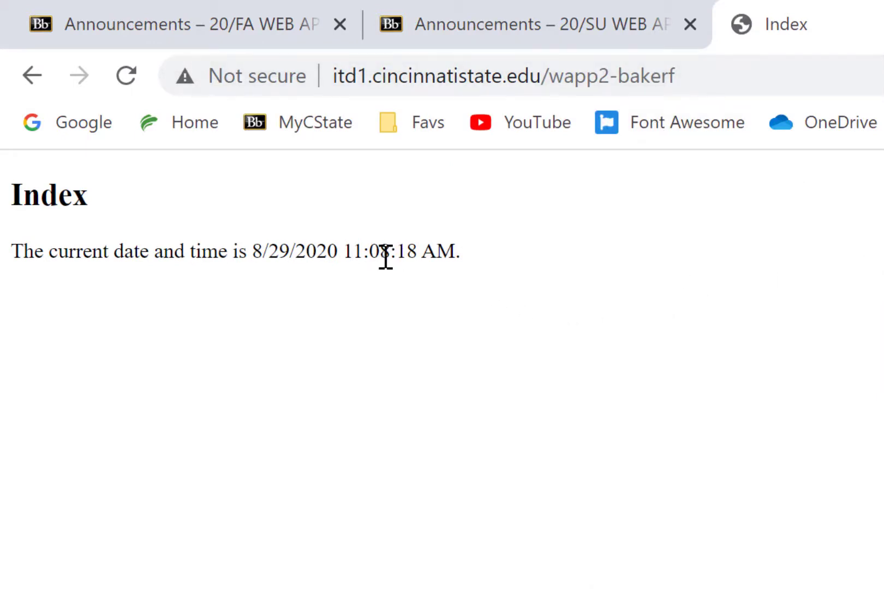
Step: Reload the published Index page several times and examine the date and time it displays after each refresh
key("F5")
left_click_drag(455, 251, 346, 250)
key("F5")
left_click_drag(455, 251, 349, 256)
key("F5")
left_click_drag(461, 252, 295, 250)
key("F5")
left_click_drag(485, 251, 304, 243)
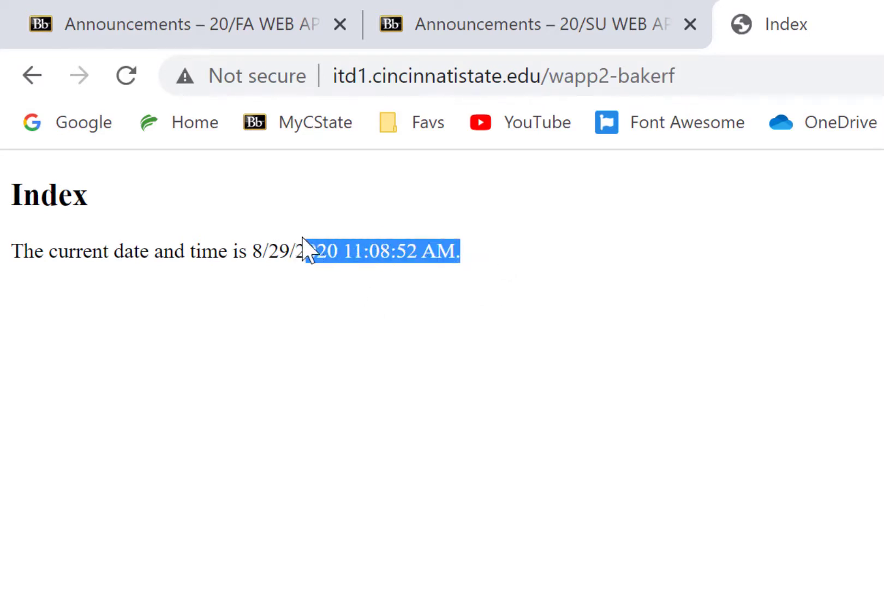
key("F5")
Step: Append /Home/Index to the site's address and load that page
left_click(698, 75)
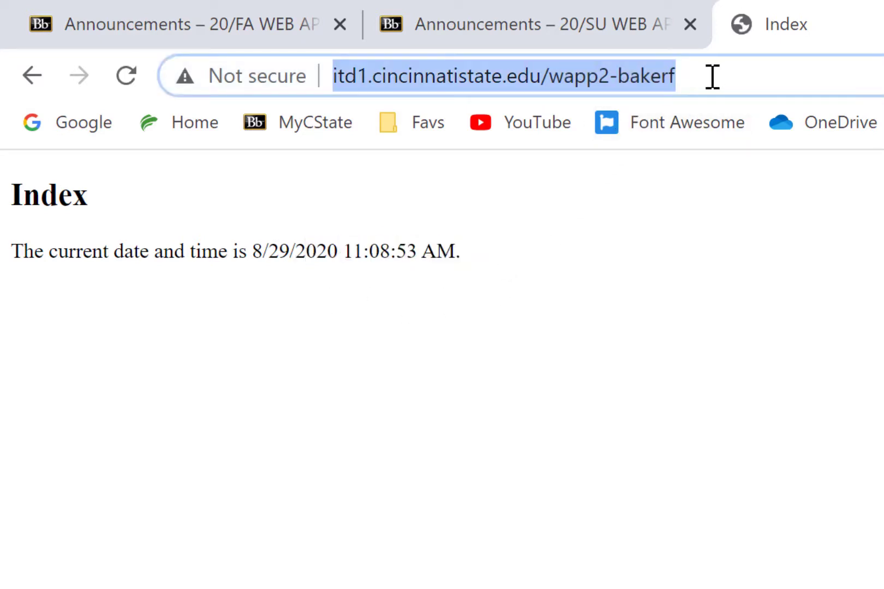
left_click(715, 77)
left_click_drag(712, 78, 555, 76)
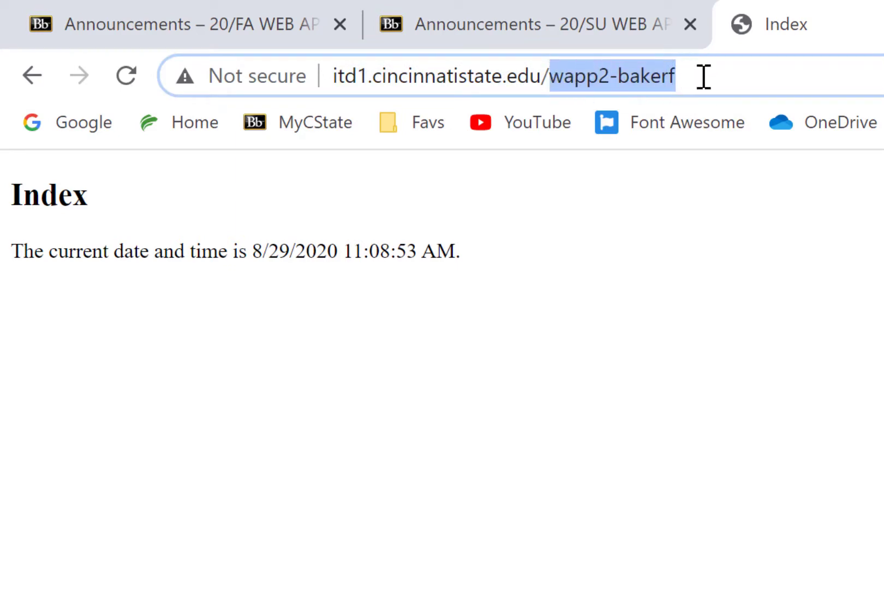
left_click(704, 76)
type("/")
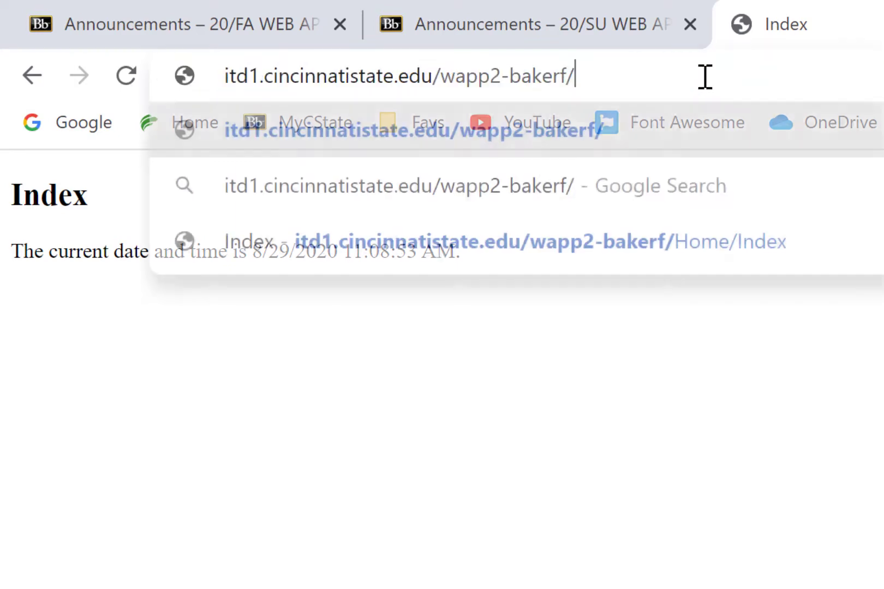
type("Home/Index")
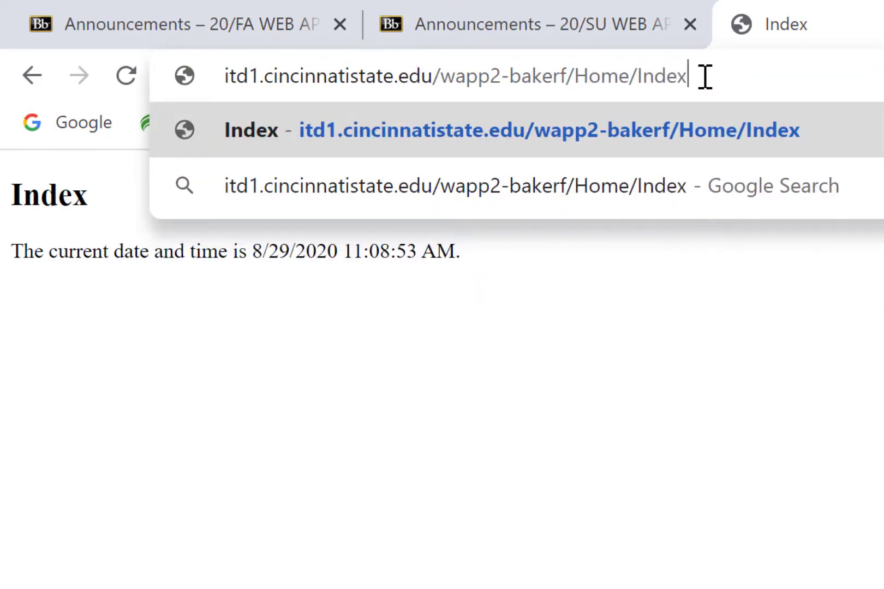
key("Return")
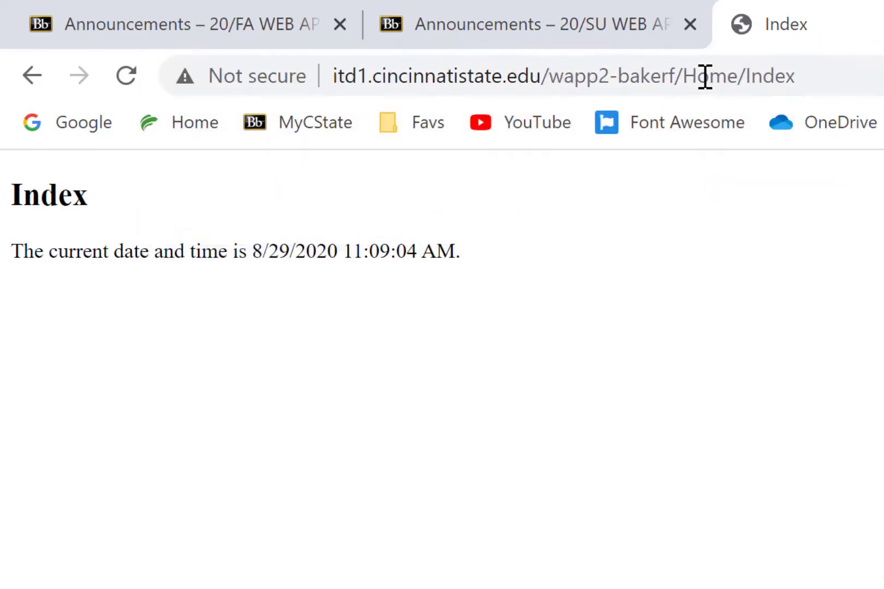
Step: Remove /Home/Index from the address and load the student's wapp2 site root
left_click_drag(682, 75, 841, 85)
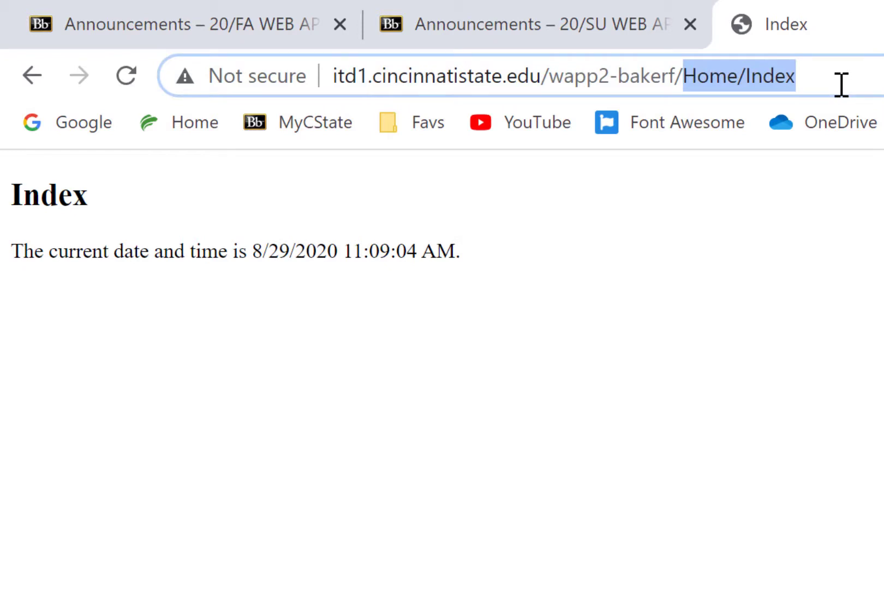
key("BackSpace")
key("BackSpace")
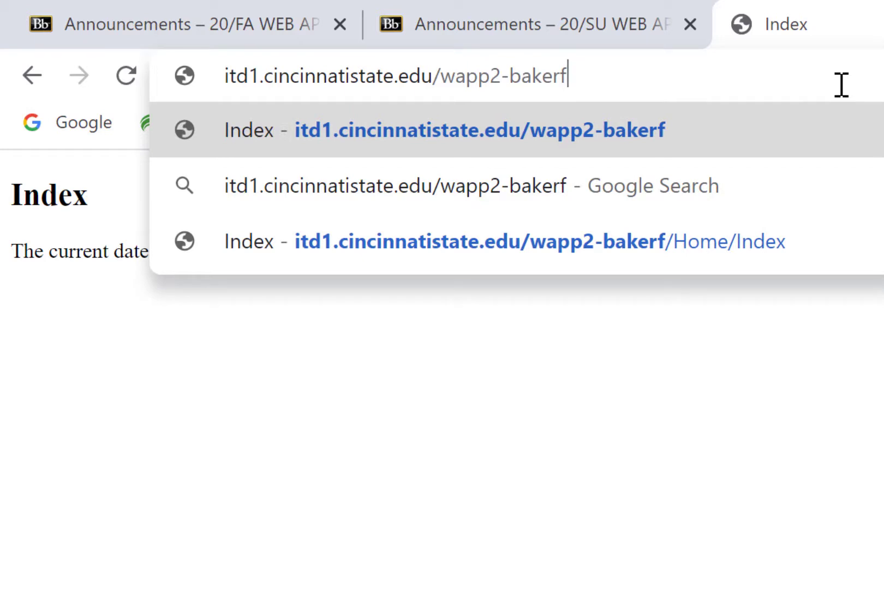
key("Return")
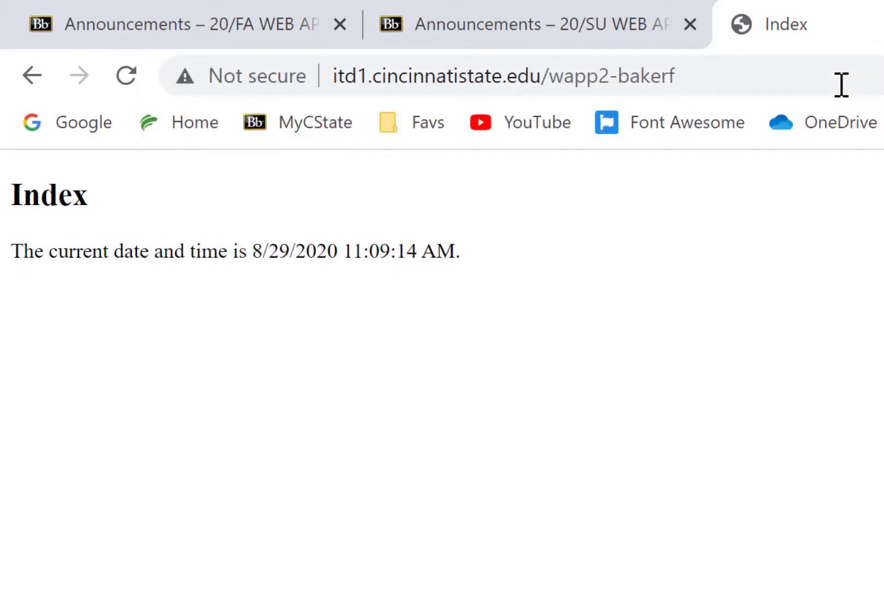
Step: Enter the site's address ending in /Home/Index and highlight the /Home/Index portion
left_click(760, 81)
left_click(741, 76)
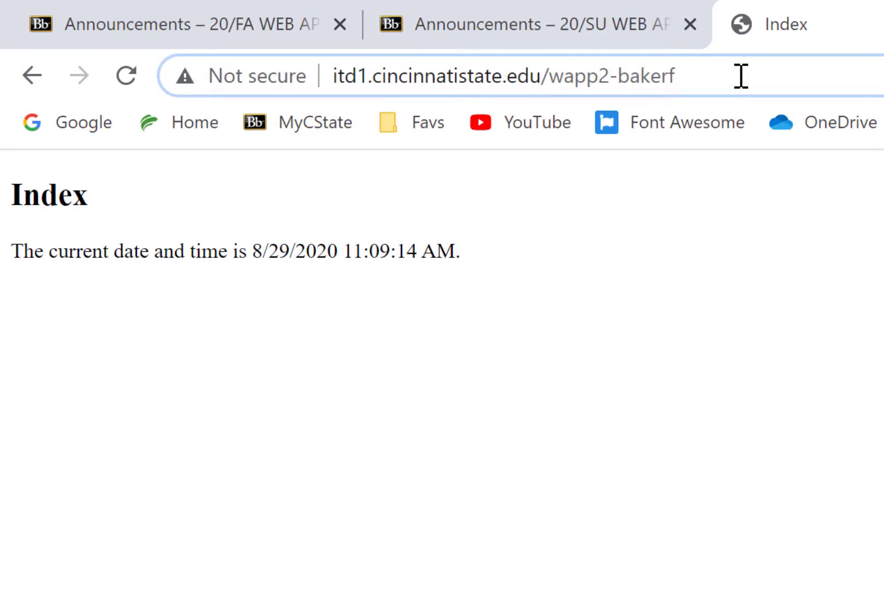
type("/Home/Index")
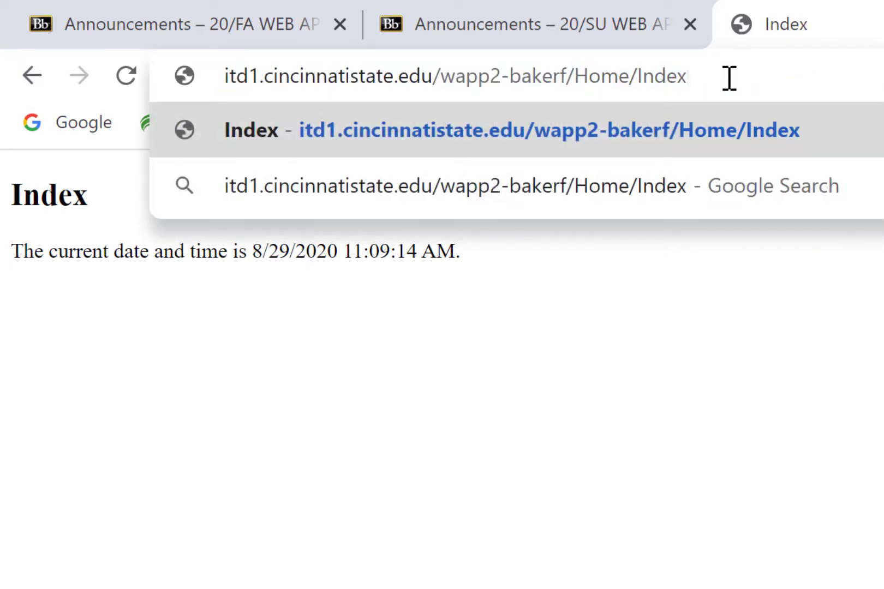
left_click_drag(728, 76, 568, 75)
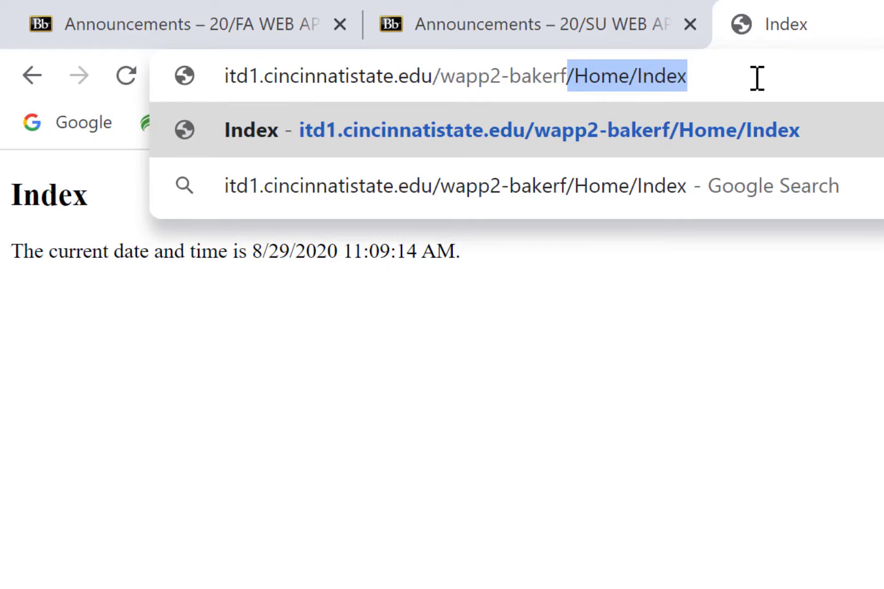